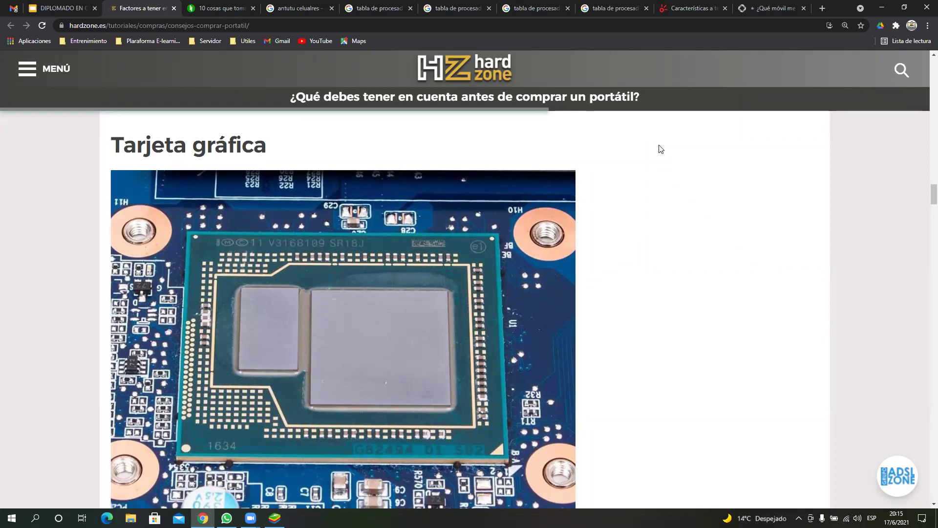
Open the Clouding server portal from the Servidor bookmarks in a new tab and sign in with the saved credentials.
click(823, 9)
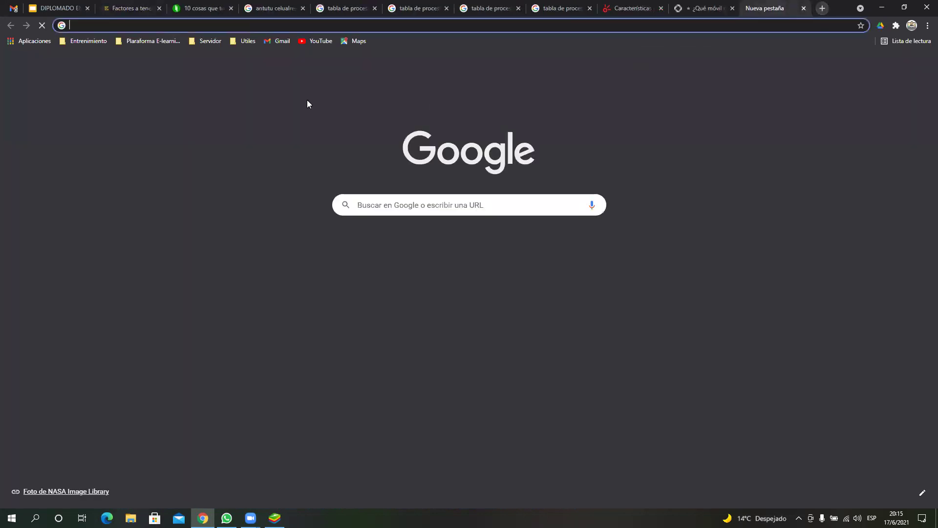
click(208, 41)
click(221, 57)
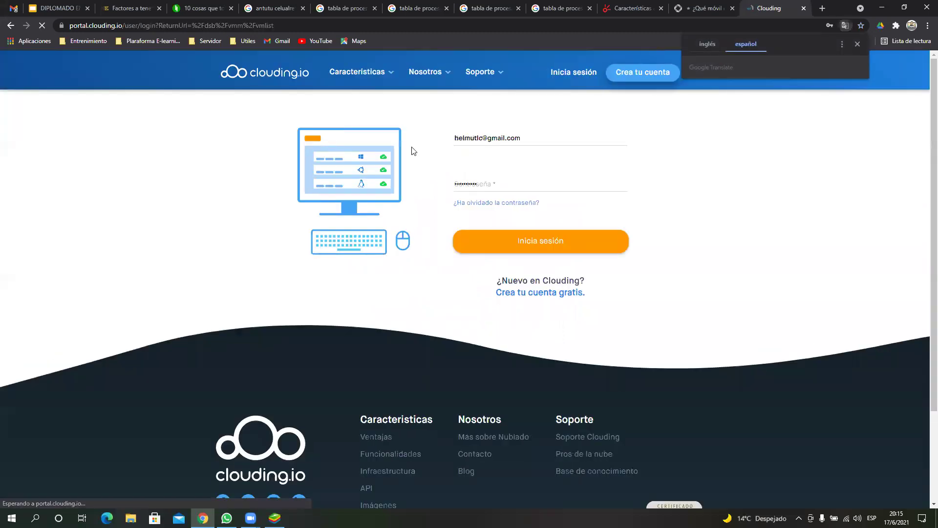
click(527, 247)
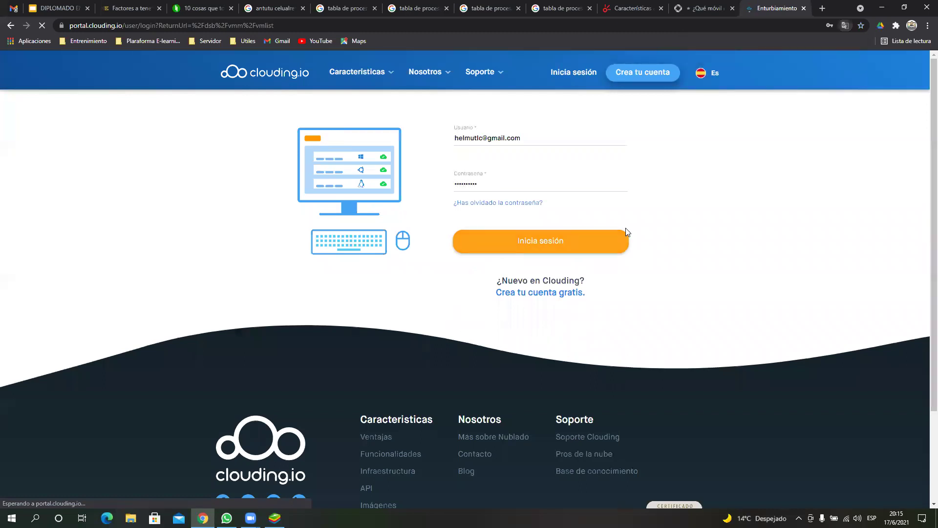
click(581, 241)
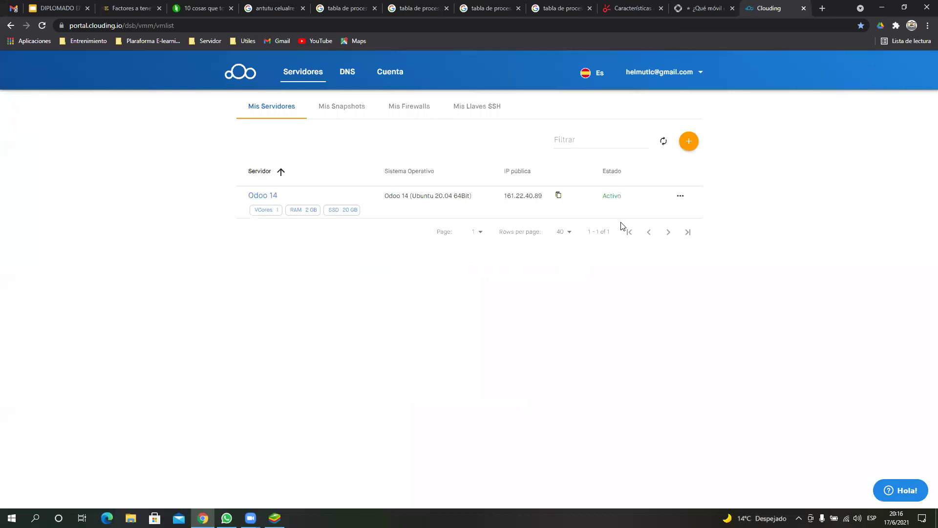
Enlarge the server list and examine the vCores, RAM and SSD specifications of the Odoo 14 server.
key(ctrl+plus)
key(ctrl+plus)
key(ctrl+plus)
key(ctrl+plus)
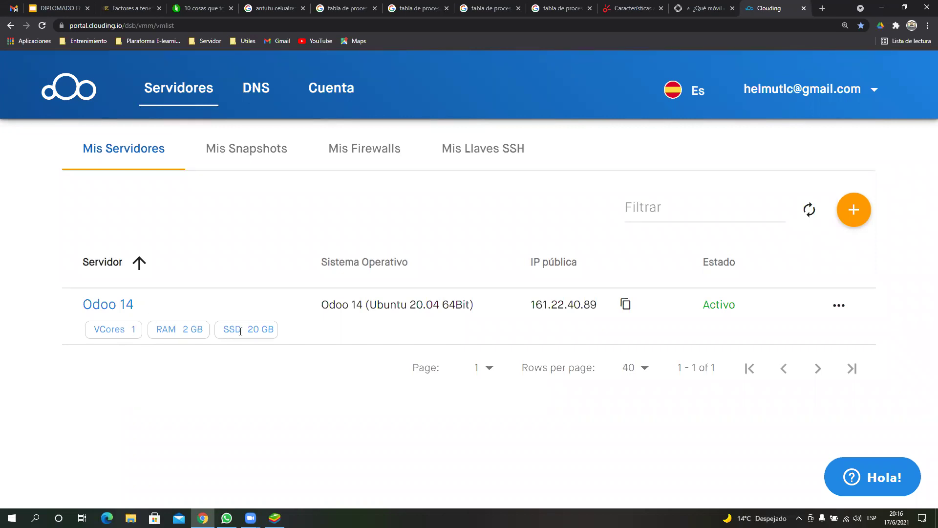
drag(243, 333, 280, 303)
Start creating a new server and bring up the Linux distributions offered as disk source.
click(854, 211)
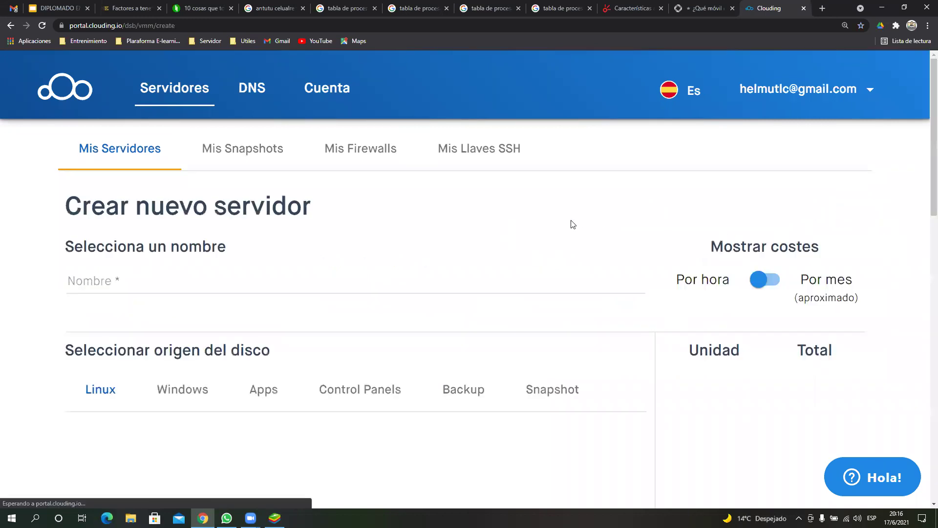
scroll(570, 208, down, 3)
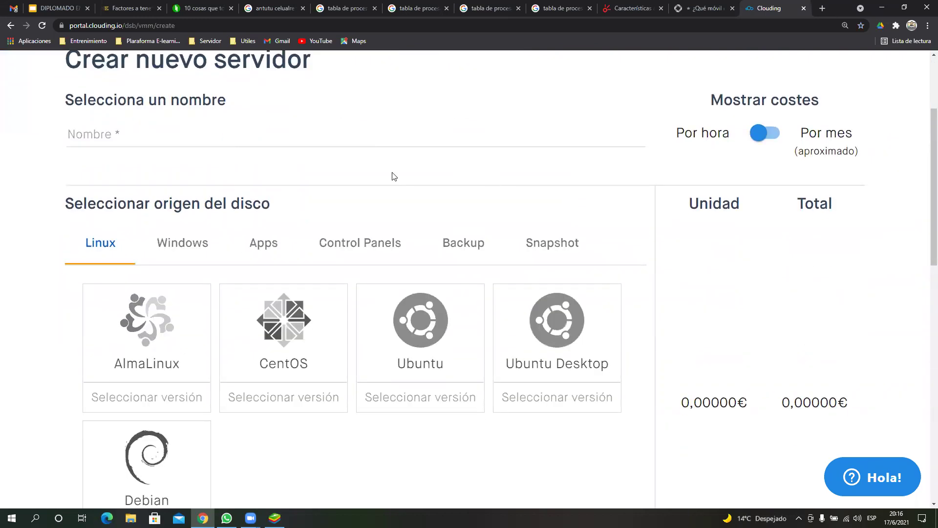
scroll(379, 180, down, 2)
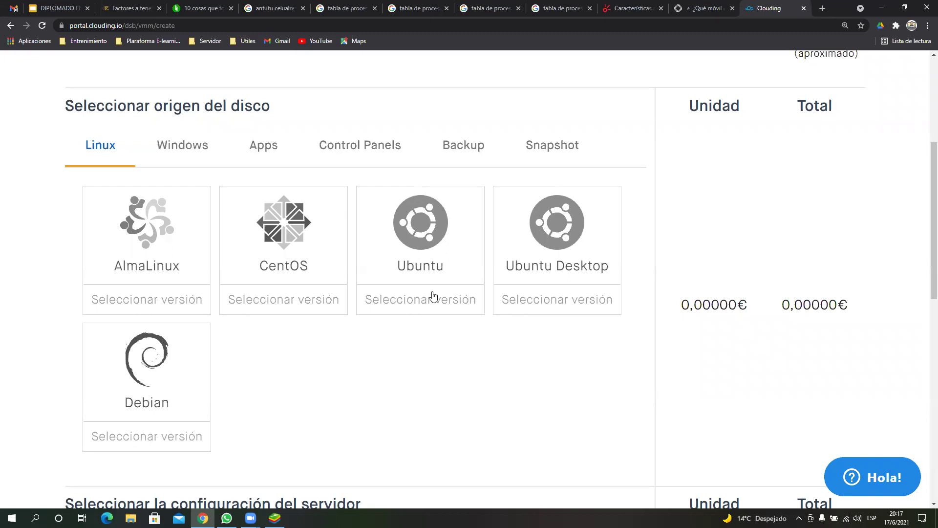
Try the Windows Desktop 10 ES (W2K19) disk source, and switch the selection to Windows Server 2019.
click(188, 156)
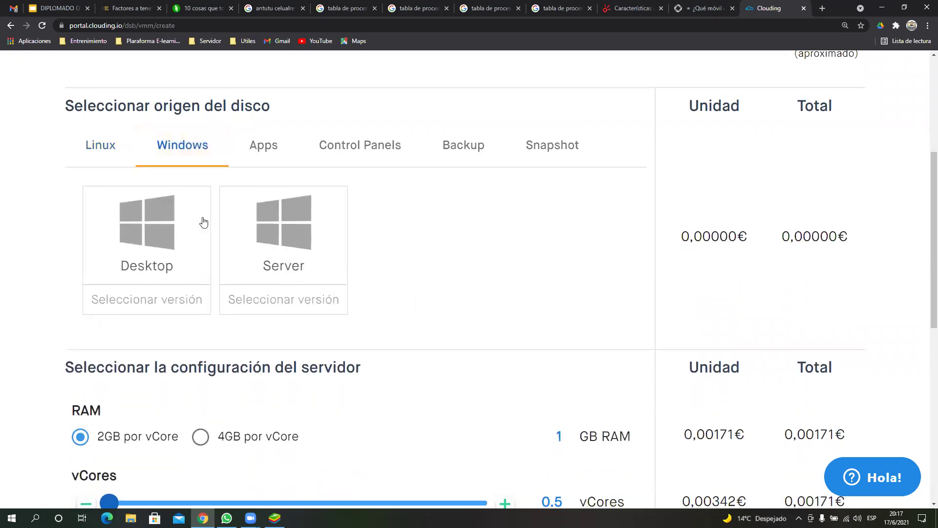
click(171, 299)
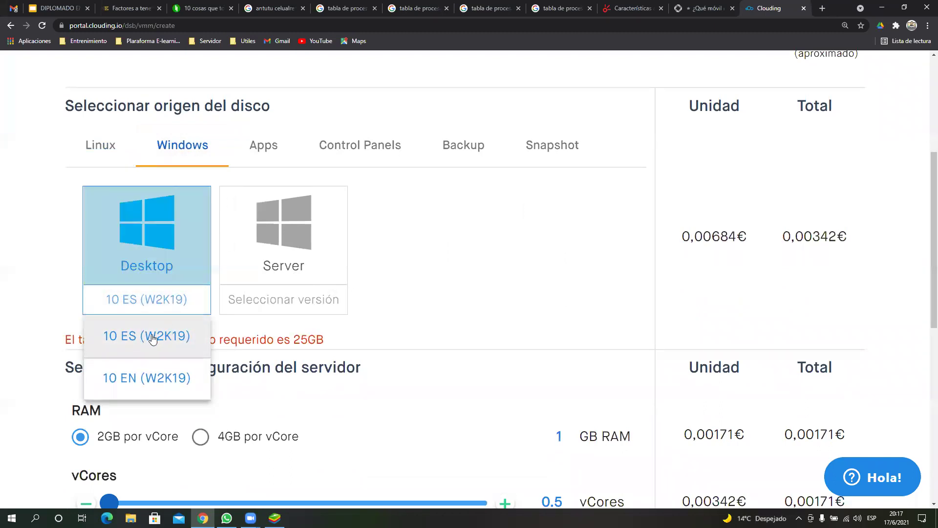
click(284, 307)
click(288, 304)
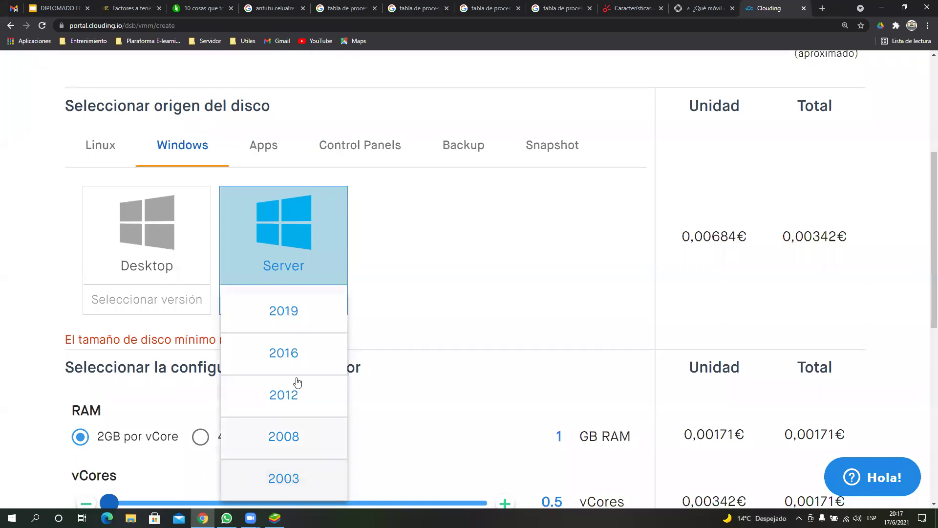
click(309, 318)
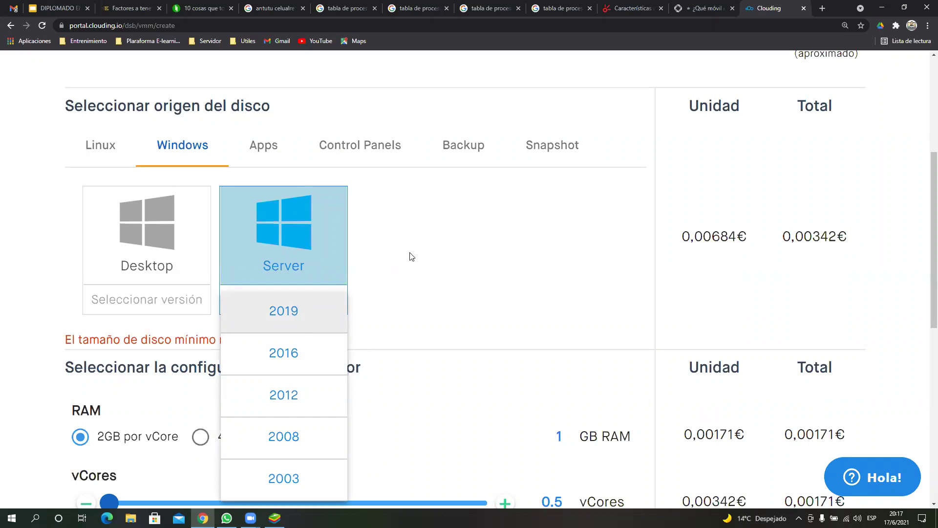
Look through the Apps, Control Panels, Backup, Snapshot and Linux disk source categories.
click(265, 146)
scroll(342, 312, down, 1)
scroll(348, 321, up, 1)
click(367, 145)
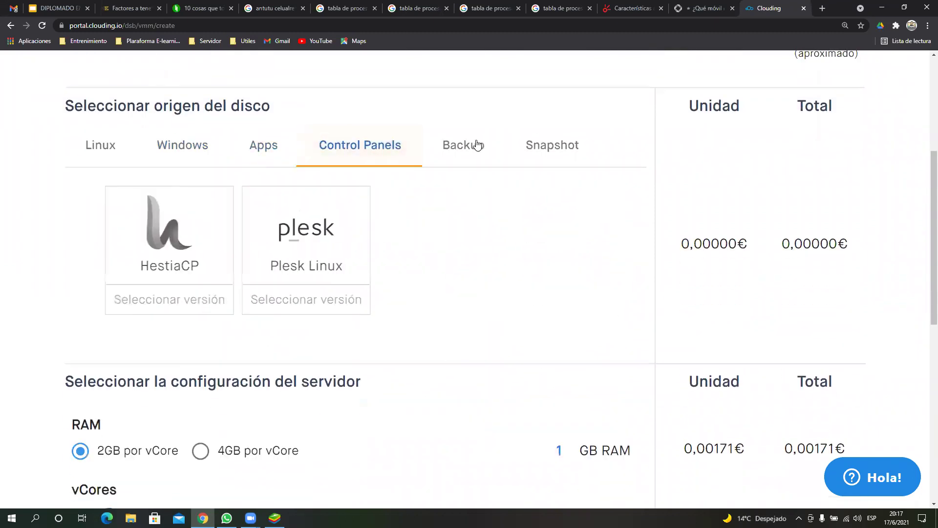
click(471, 146)
click(553, 145)
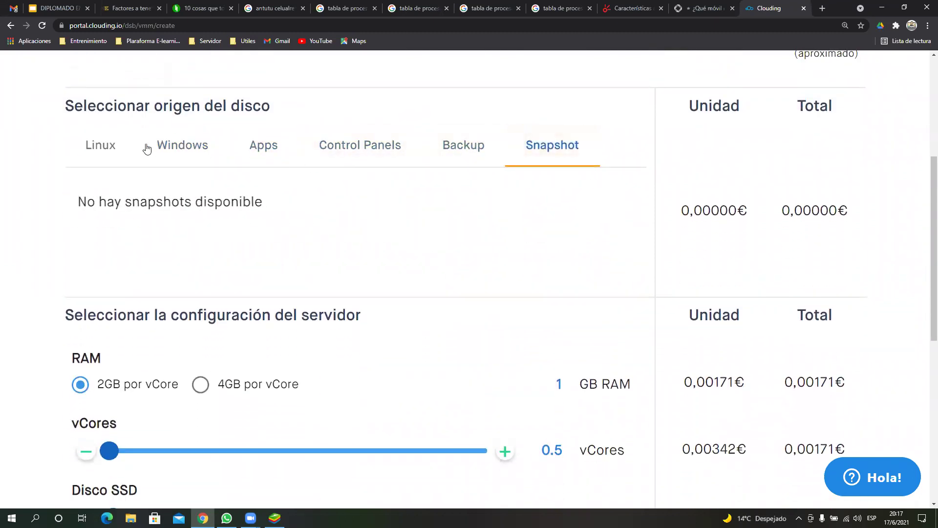
click(113, 147)
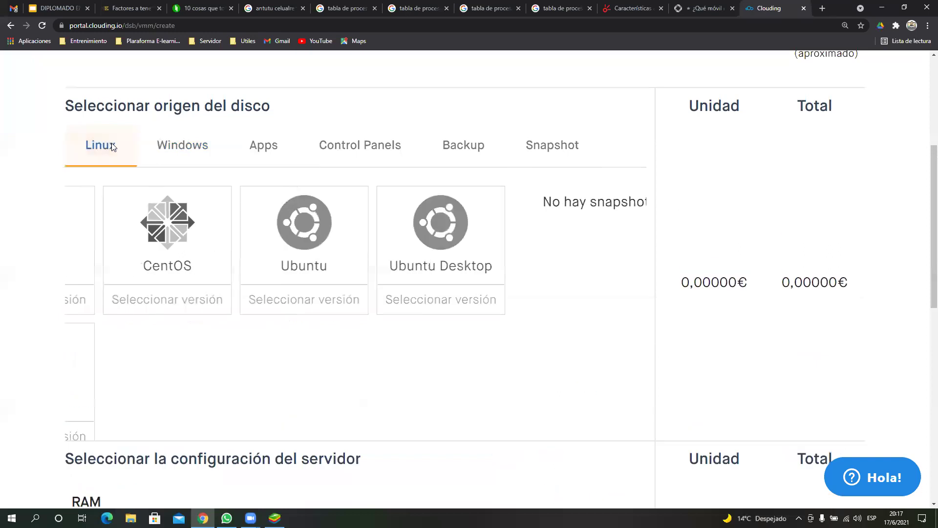
Select Windows Desktop version 10 ES (W2K19) as the new server's disk source.
click(182, 147)
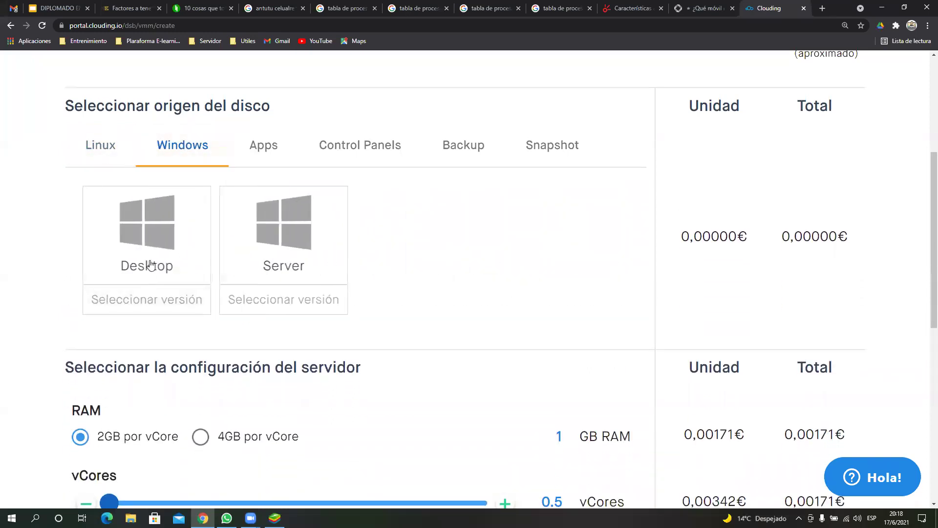
click(156, 302)
click(150, 335)
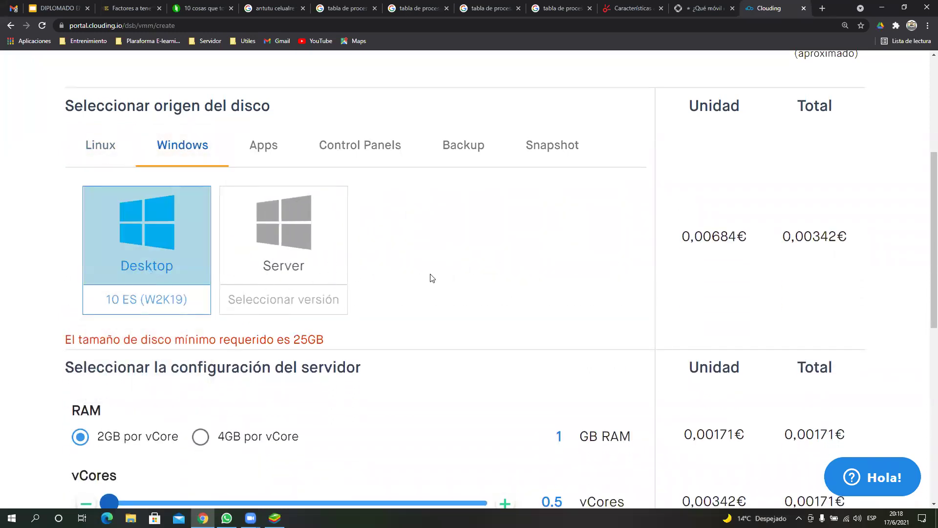
Configure the server with 4GB of RAM per vCore, 4 vCores and a 30 GB SSD disk.
scroll(436, 275, down, 2)
scroll(438, 274, down, 2)
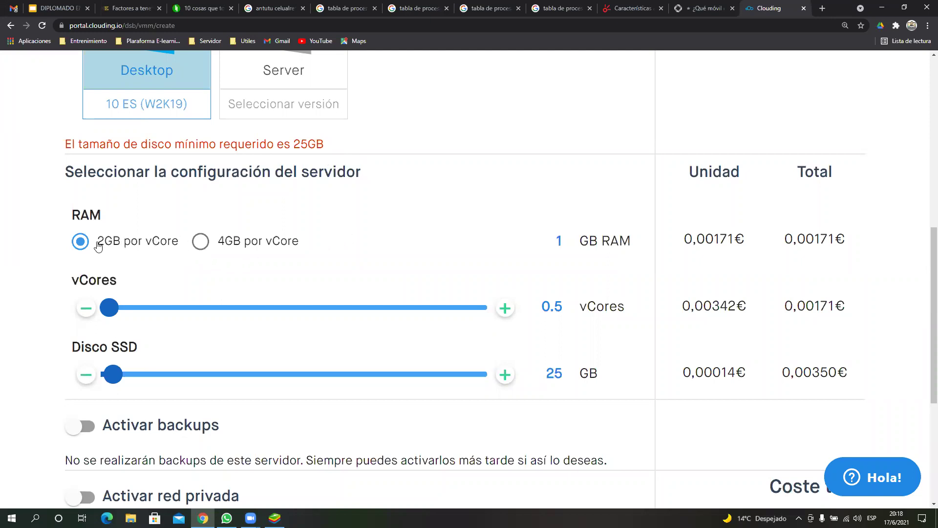
click(199, 242)
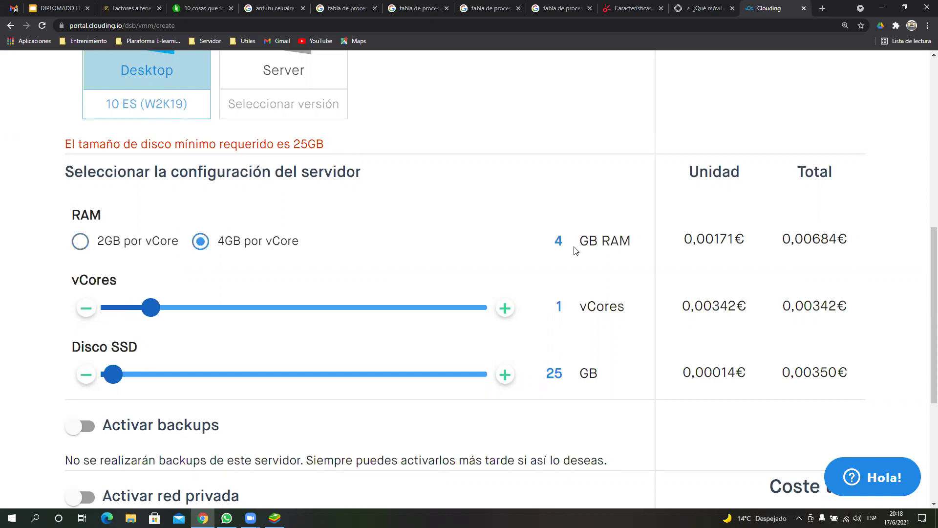
click(501, 309)
click(500, 310)
click(500, 310)
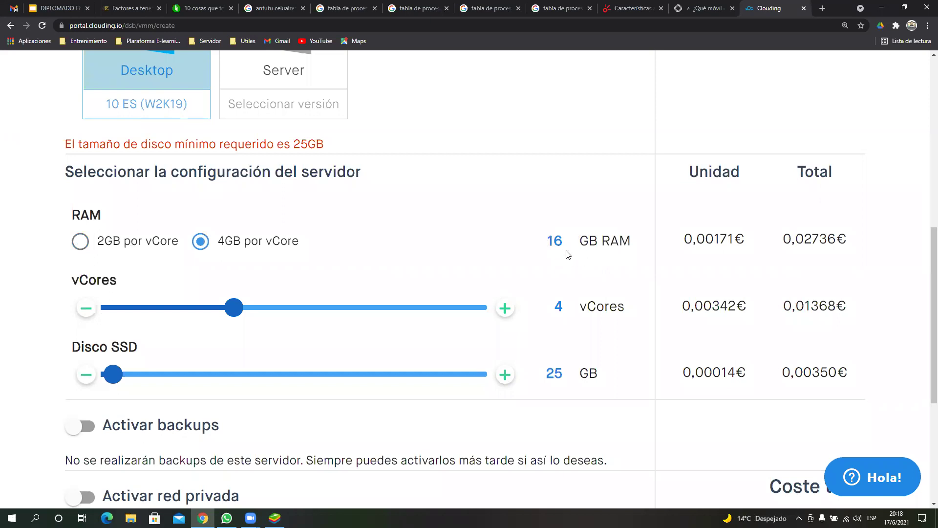
click(506, 376)
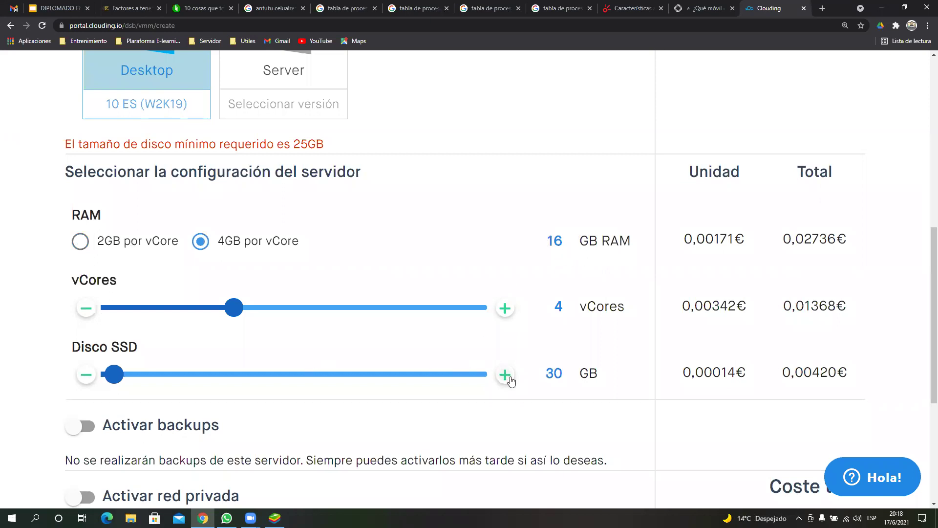
Review the unit prices of RAM, vCores and SSD and the total hourly and monthly cost of the configured server.
scroll(372, 286, down, 3)
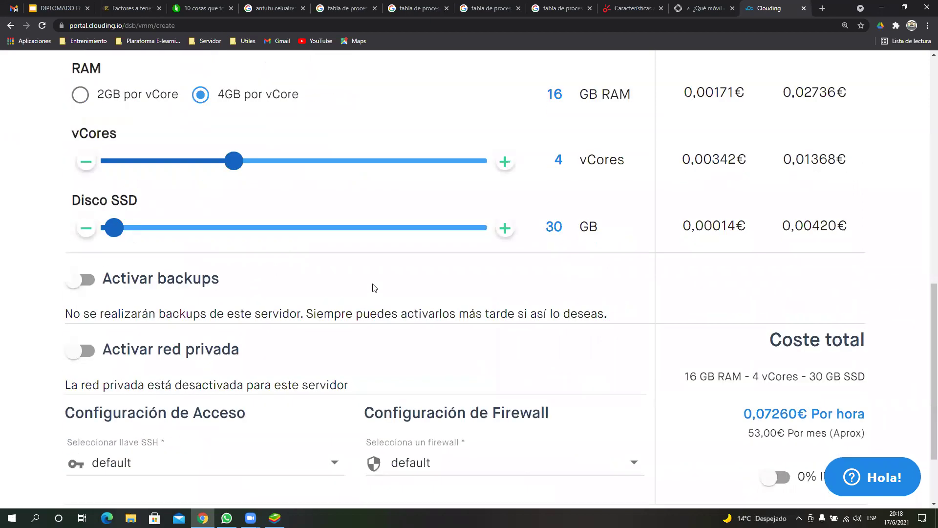
scroll(635, 282, up, 4)
scroll(635, 259, down, 1)
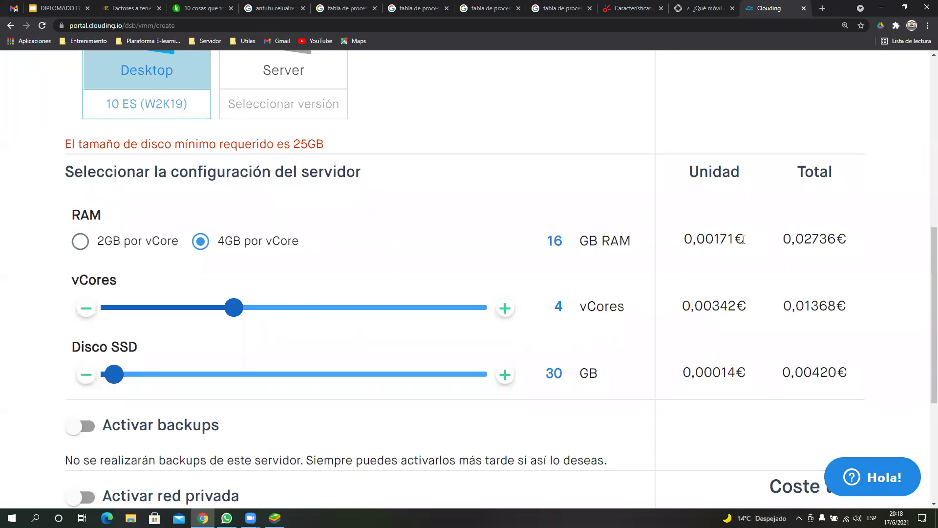
scroll(742, 238, down, 5)
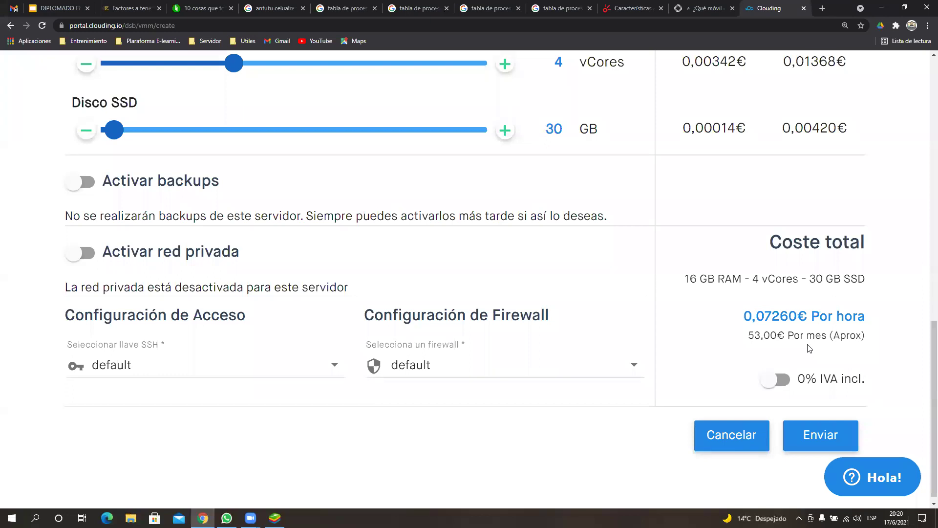
scroll(733, 430, up, 3)
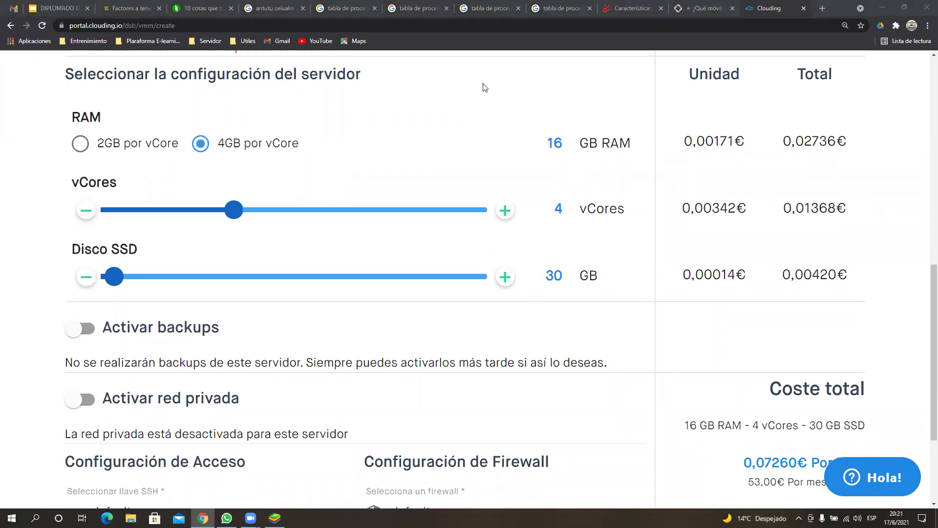
Switch to the Unocero article on buying a computer and view its section on input ports.
click(195, 11)
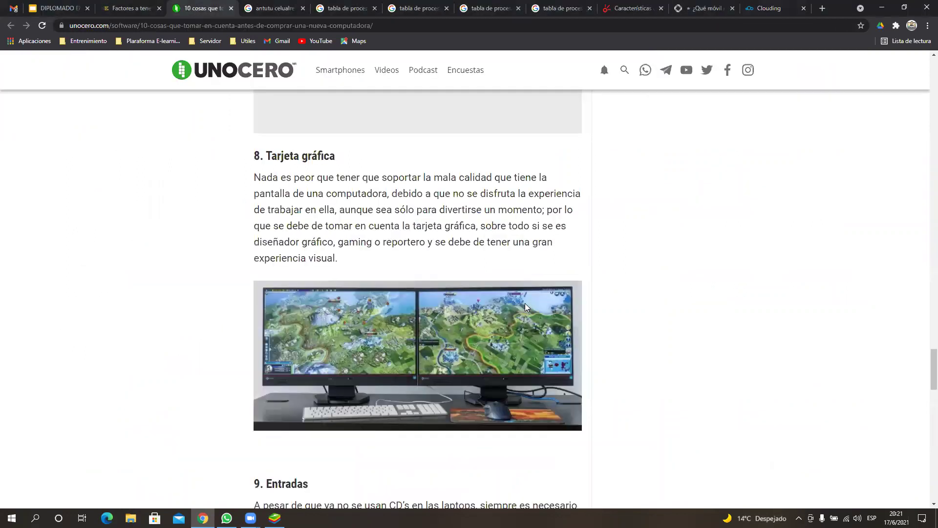
scroll(367, 231, down, 4)
scroll(368, 232, down, 2)
scroll(457, 228, down, 2)
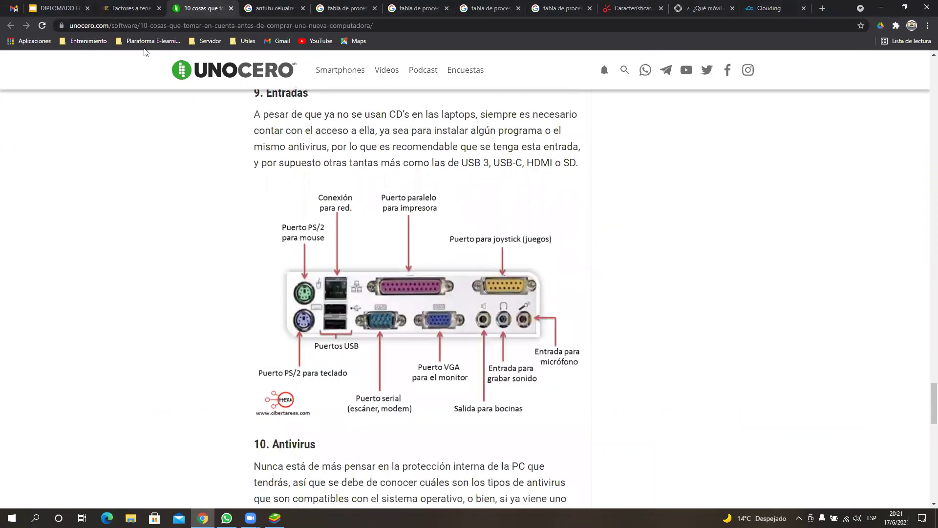
Return to the HardZone laptop buying guide and read through its graphics card and storage sections.
click(131, 9)
scroll(473, 271, down, 7)
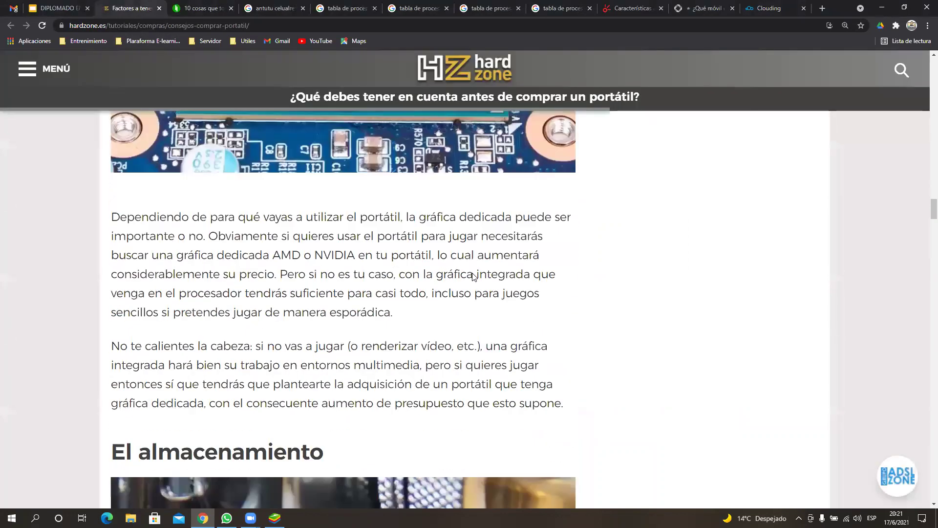
scroll(473, 276, down, 9)
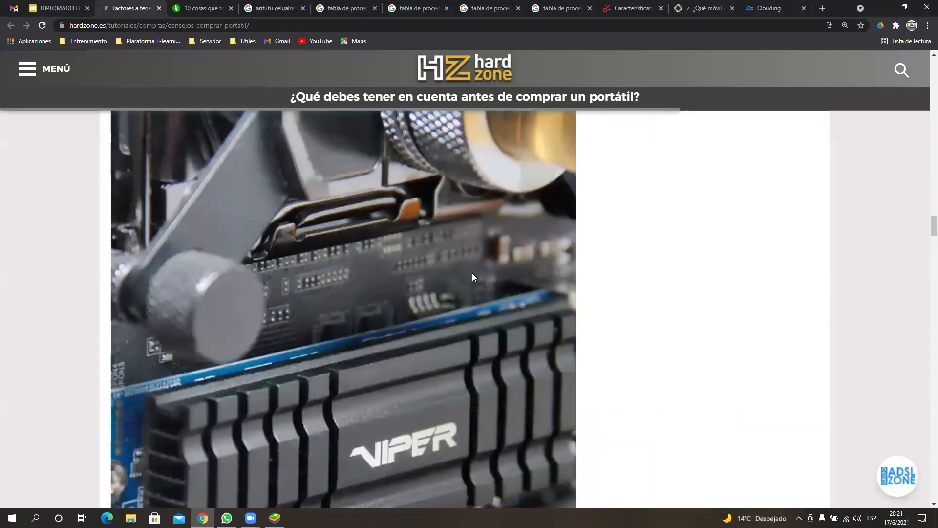
scroll(472, 276, down, 4)
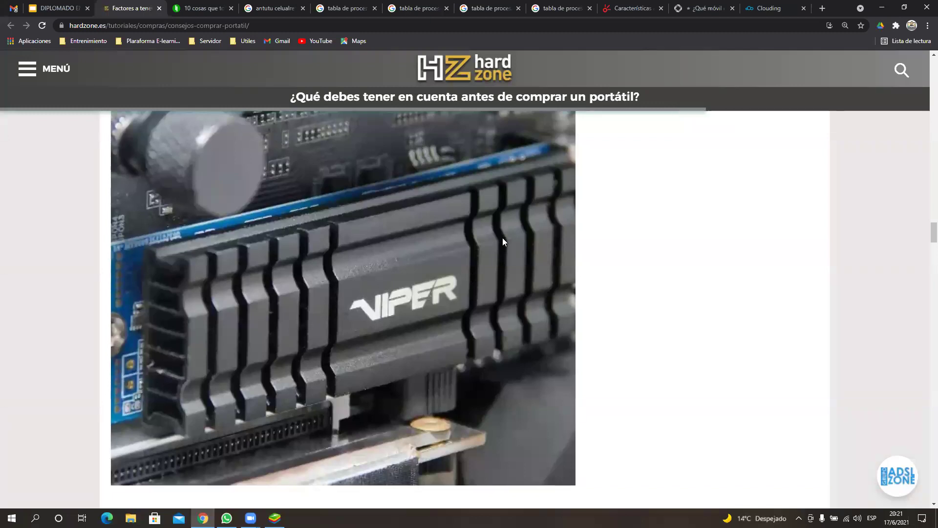
scroll(502, 238, down, 4)
scroll(503, 238, down, 8)
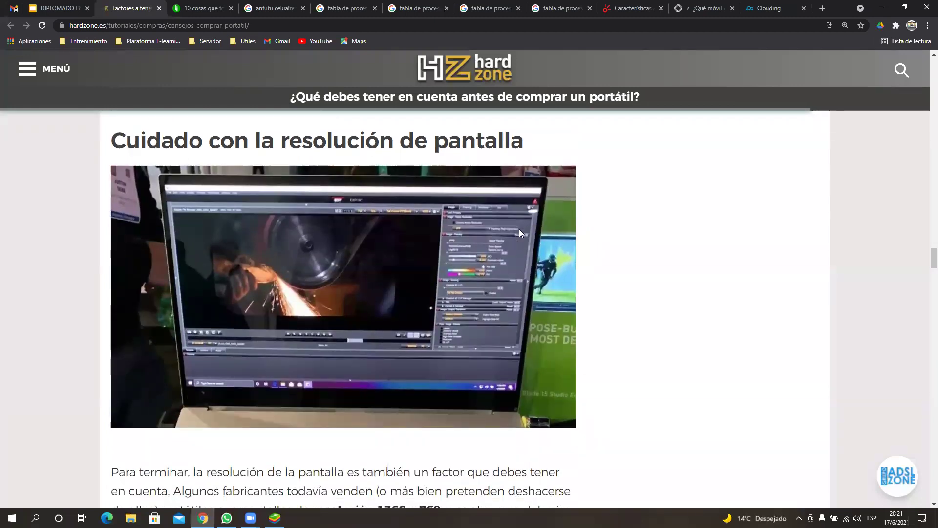
Read the guide's screen resolution and connectivity sections, and highlight "USB-C" in the Conectividad text.
scroll(520, 232, down, 3)
scroll(519, 228, up, 1)
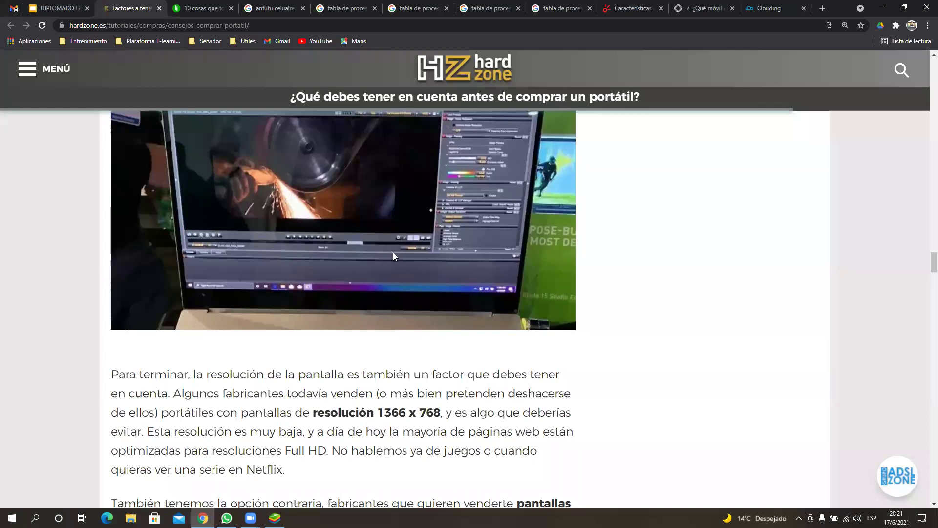
scroll(393, 264, down, 6)
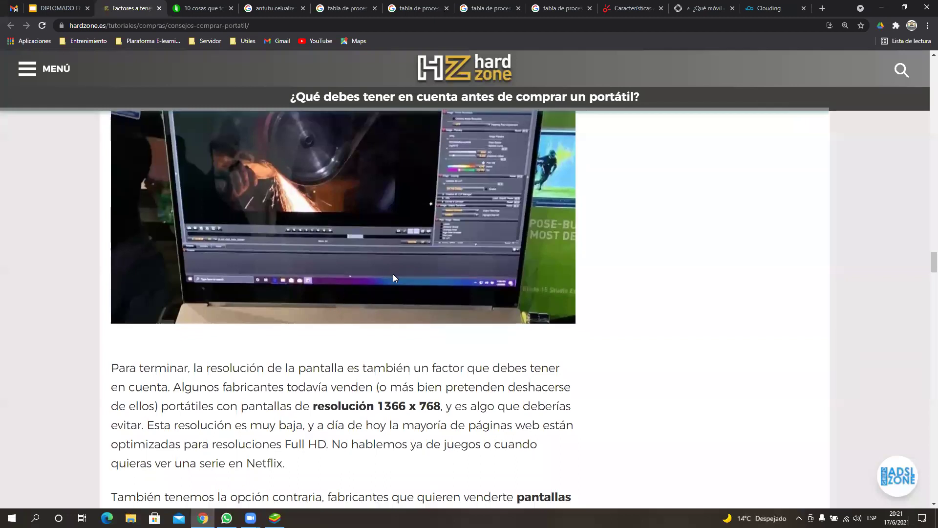
scroll(395, 279, down, 5)
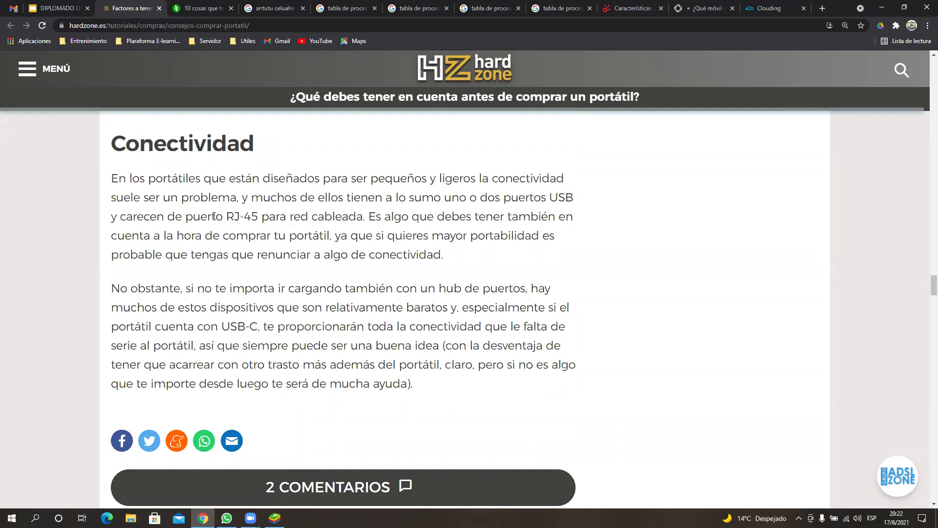
drag(255, 329, 218, 328)
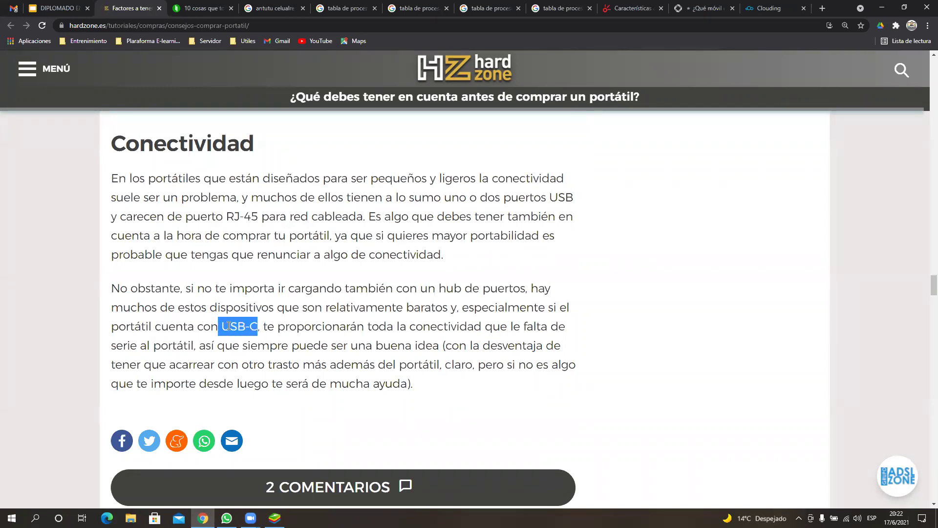